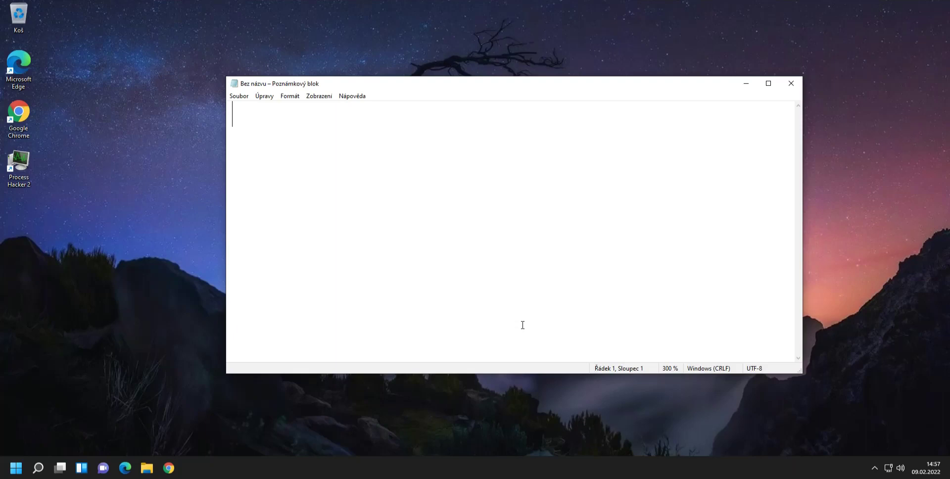
Step: Enter the characters ö\|' in the empty document
text(ö)
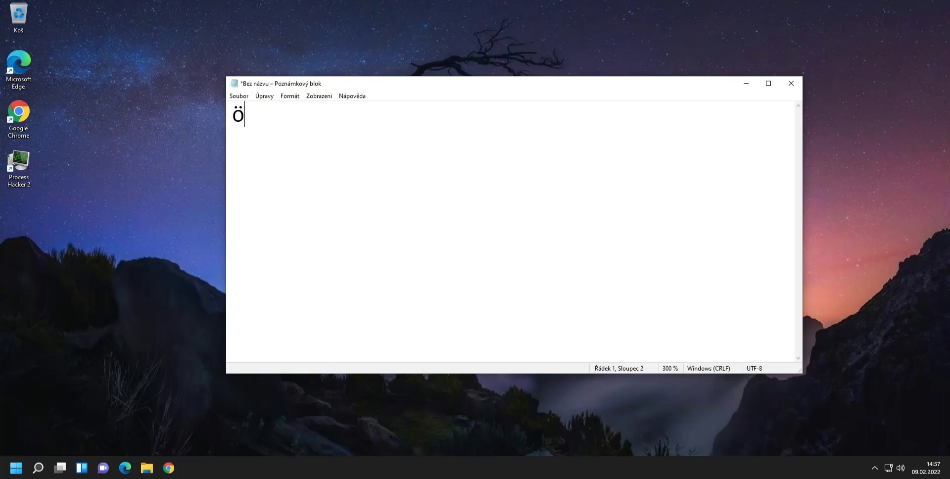
text(\|')
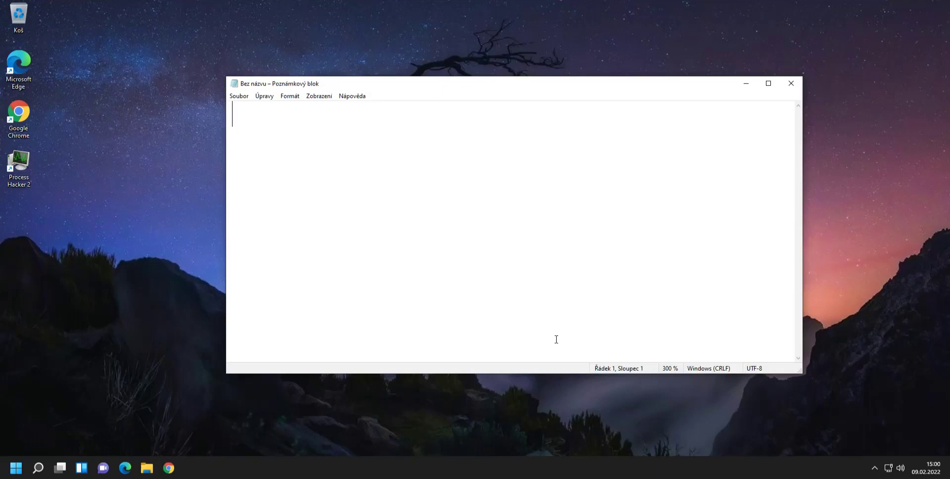
Step: Enter the punctuation and operator characters ,.?!:-_"/*+§()=% on the first line of the empty document
text(,.?!)
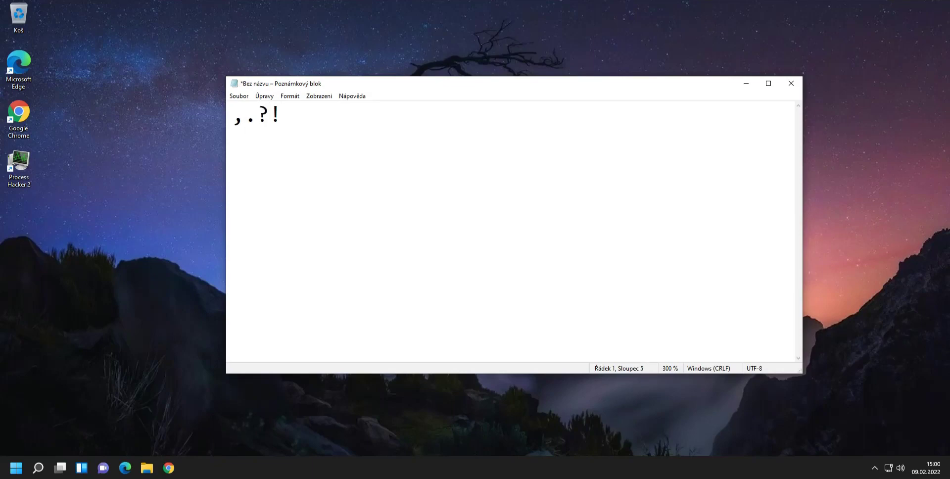
text(:-_"/*+§())
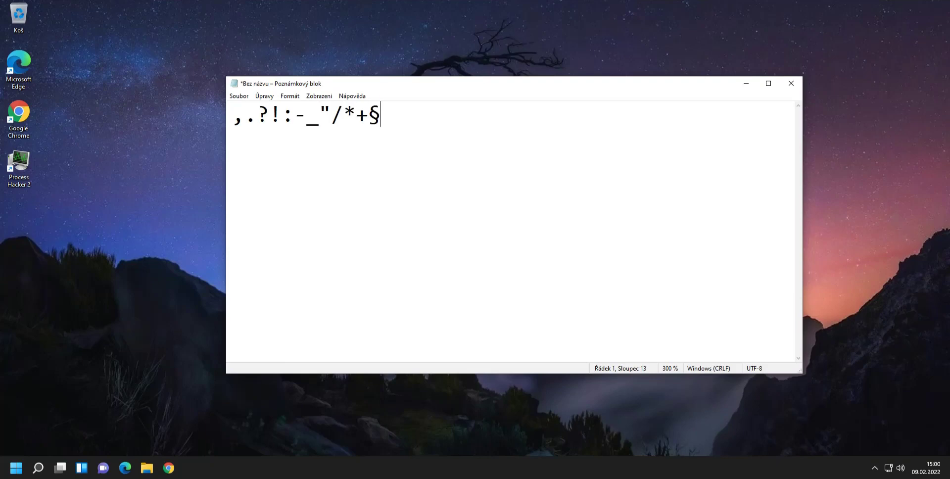
text(=%)
drag(473, 138, 245, 139)
click(437, 116)
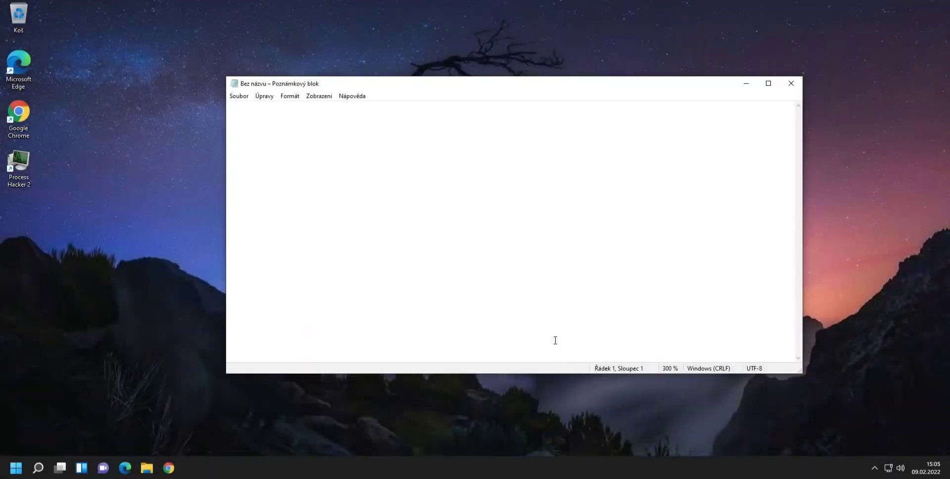
Step: Enter the unit °C in the empty document, then the accented letter sequence ódťň
text(;)
key(BackSpace)
text(°C)
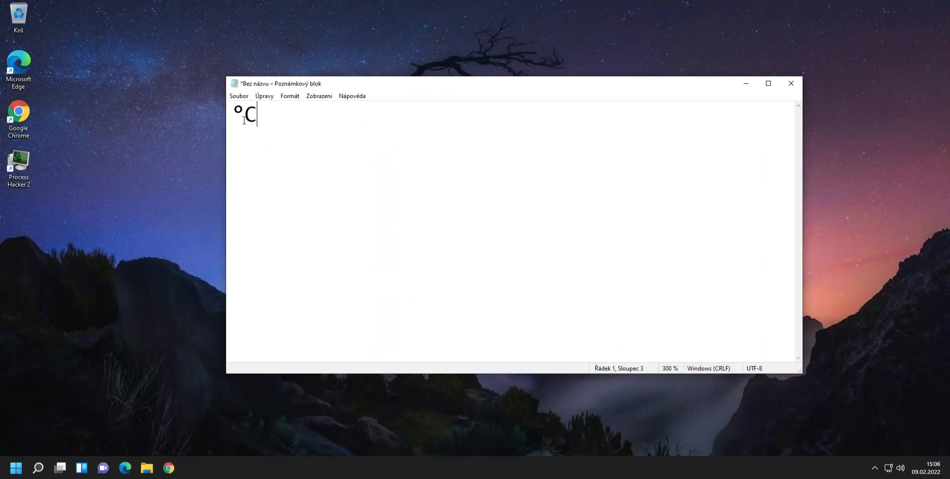
drag(245, 114, 231, 123)
key(Right)
click(333, 134)
text(ódťň)
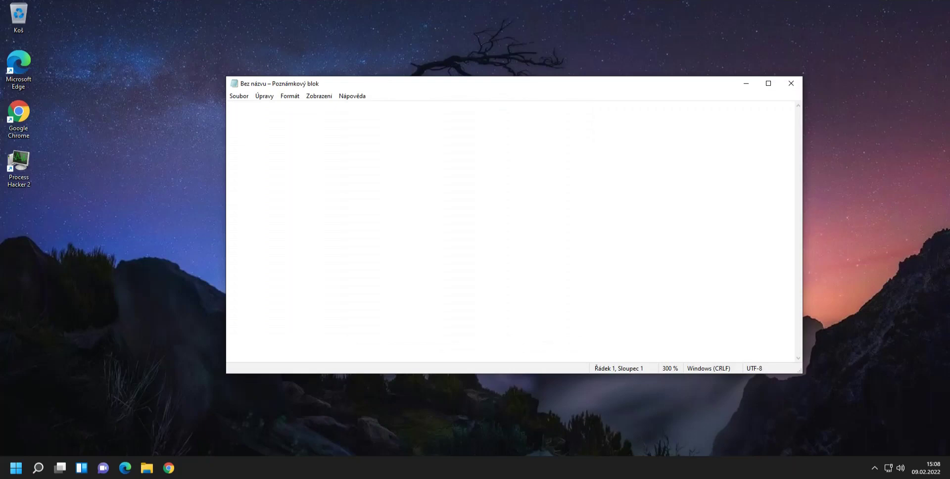
Step: Enter the symbols {}[]@&#\| on the first line and $Łł€ on the second line
text({})
text([])
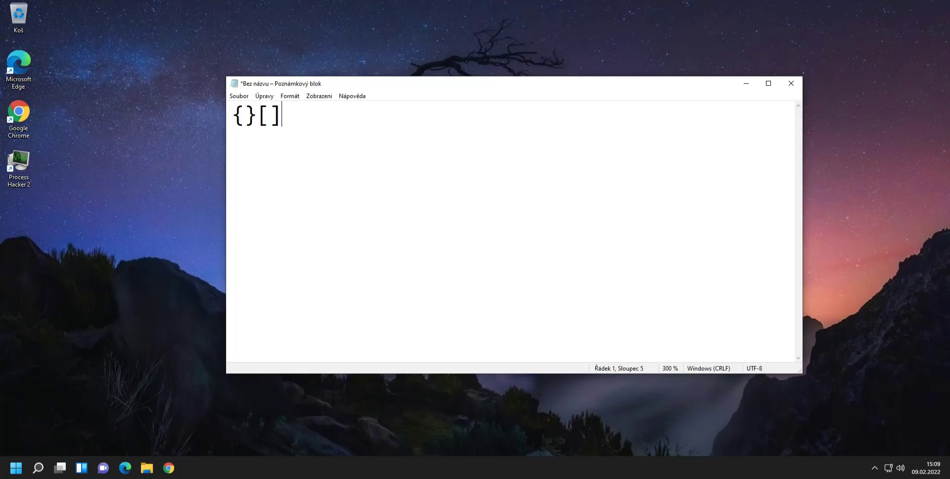
text(@&)
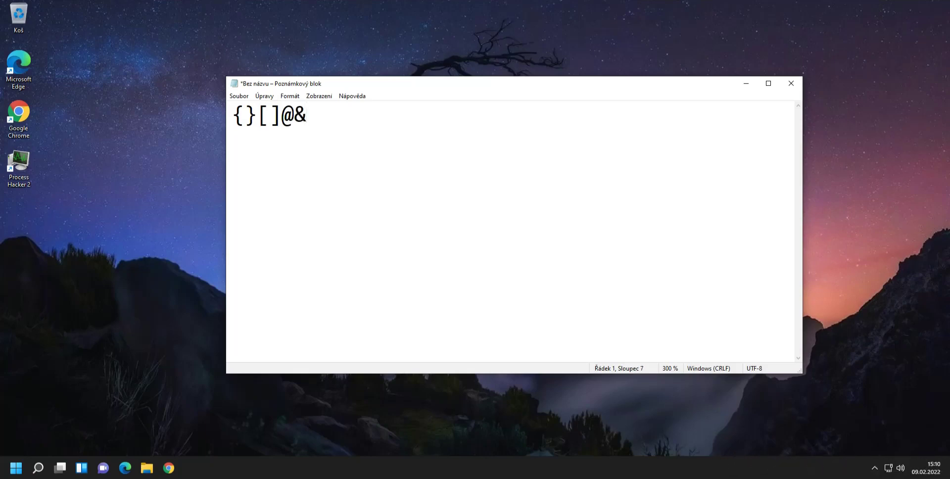
text(#\|)
key(Return)
text($Łł)
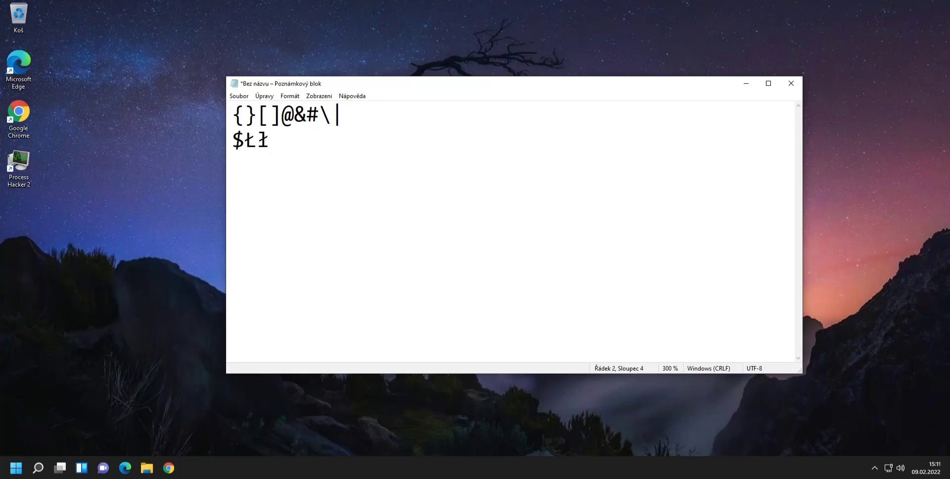
text(€)
key(Return)
Step: Enter the division and multiplication signs ÷× on the third line and đĐ[]łŁ$ on the fourth
text(ú))
key(BackSpace)
key(BackSpace)
text(÷×)
key(Return)
text(đĐ[]ł)
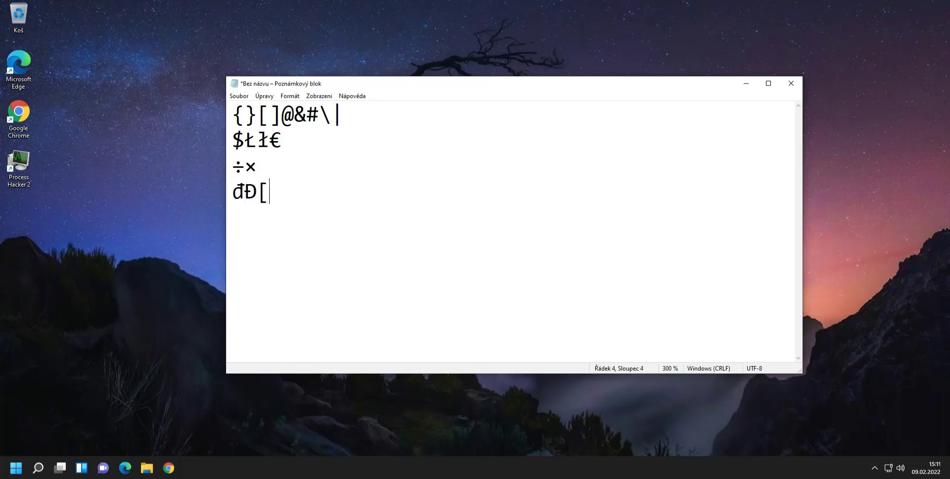
text(Ł$)
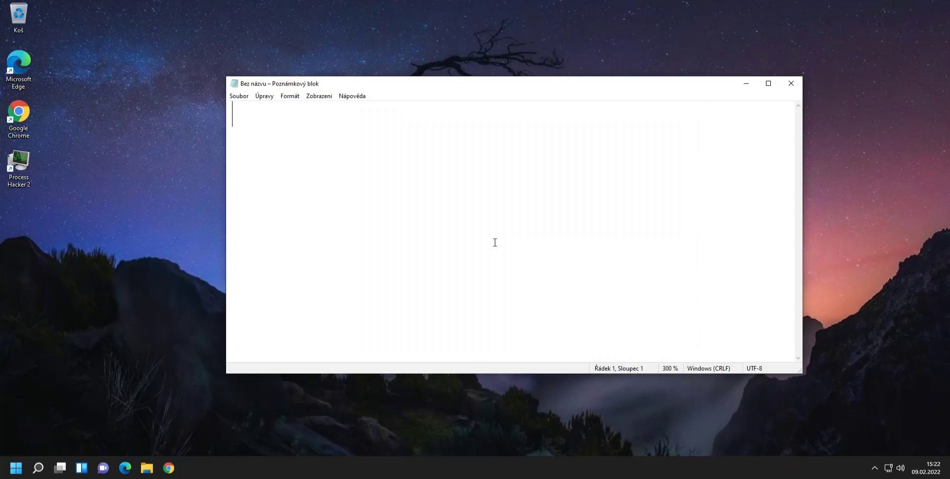
Step: Enter a musical note ♪ on the first line and an at sign @ on the second line
key(alt)
text(♪)
key(Return)
text(@)
key(Return)
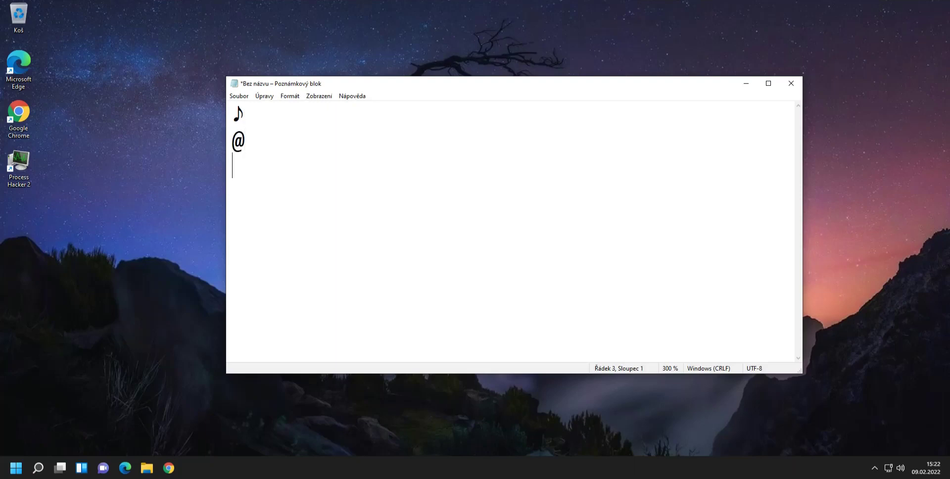
Step: Enter a backslash \, the expression 2^5 and a tilde ~ on three separate lines below the at sign
text(\)
key(Return)
text(^)
key(BackSpace)
text(2^5)
key(Return)
text(~)
key(Return)
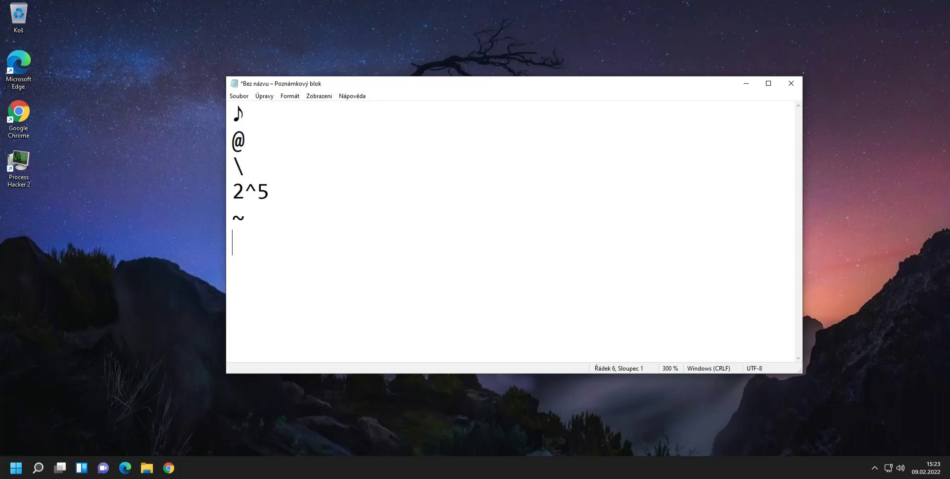
Step: Enter the double-line box-drawing characters ╚╔╩╦╠═╬ on the line below the tilde
text(╙╫)
key(BackSpace)
key(BackSpace)
text(╙╓╨╥╟─)
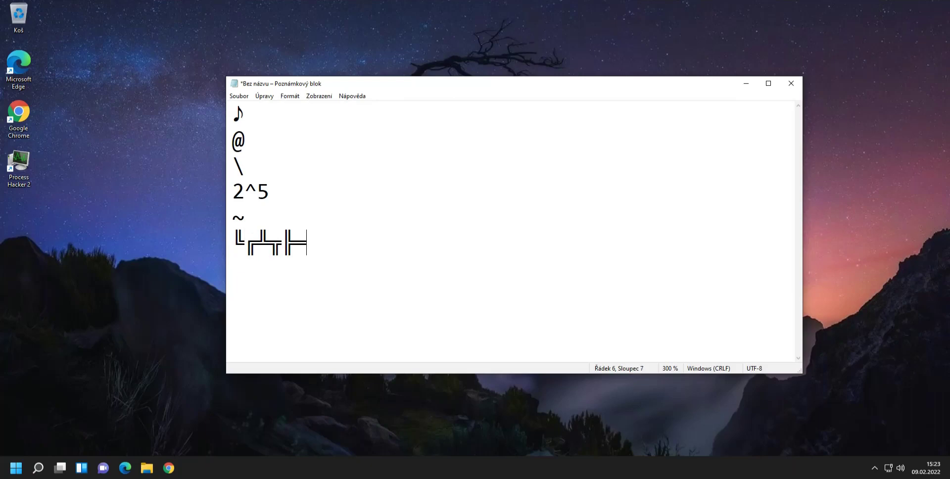
text(╢)
key(Return)
Step: Enter the German sharp s twice, as ßß, on the line below the box-drawing characters
text(ß)
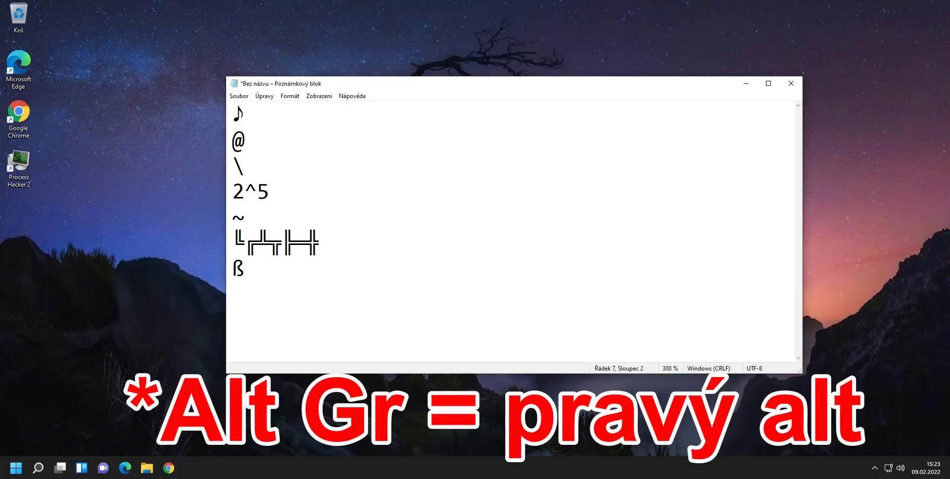
text(ß)
key(Return)
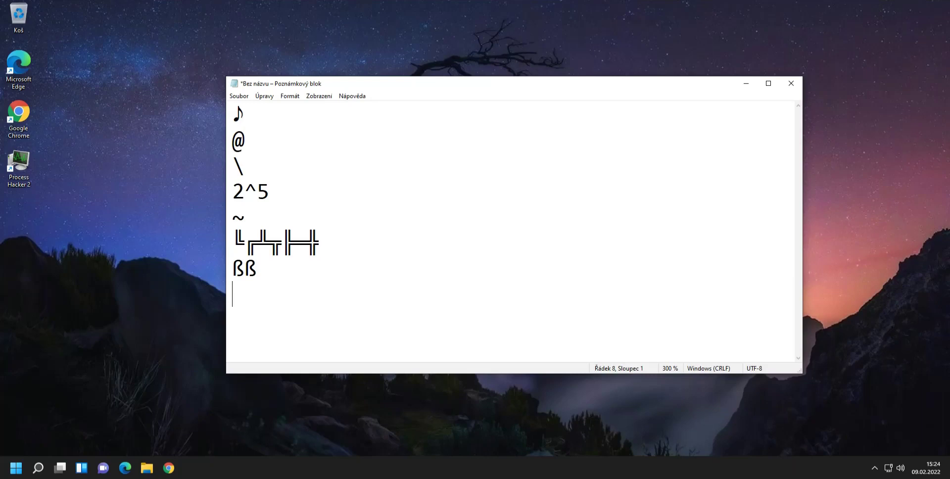
Step: Enter the symbol sequence ☺☻♥♦♣♠•◘○◙♂♀♪♫☼►◄↕‼¶§▬↨↑↓→←∟↔▲▼ !"#$%&'()*+,-./ on the line below ßß
text(☺☻)
key(alt)
text(♥)
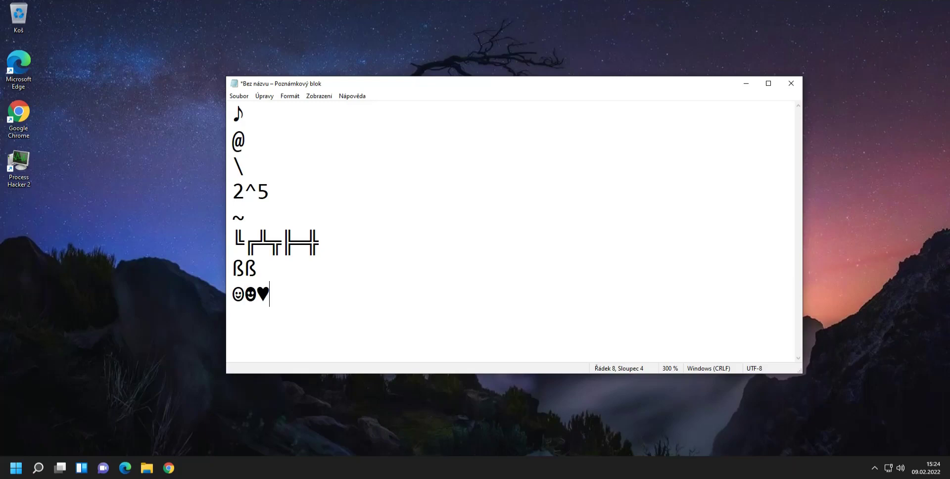
text(♦♣♠•◘○◙♂♀♪)
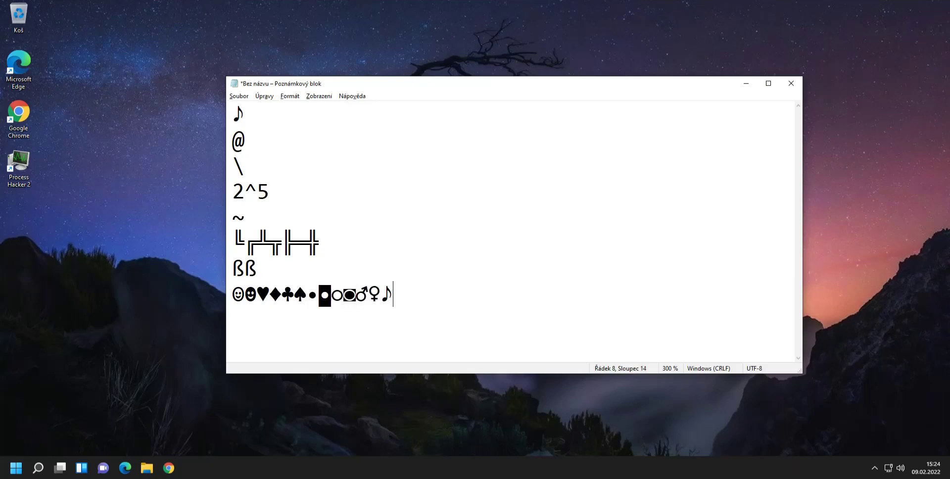
text(♫☼►◄↕‼¶§▬↨↑↓→←∟↔▲▼)
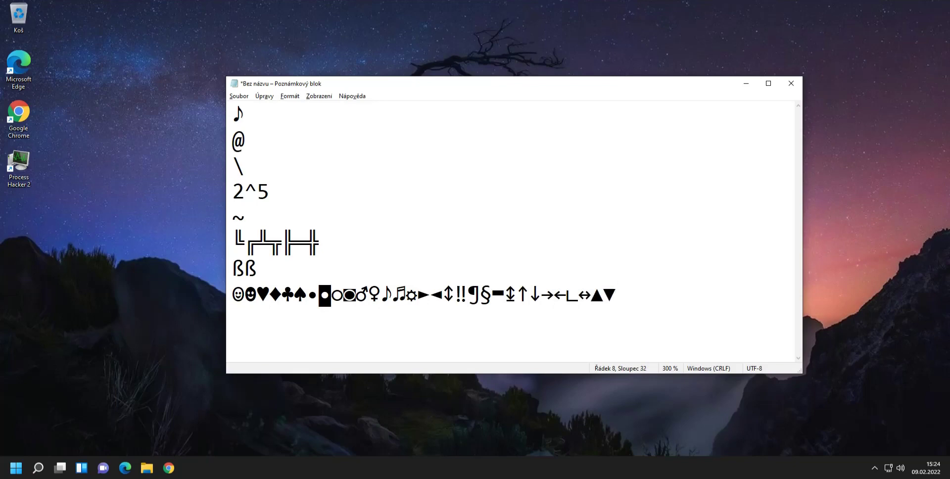
text( !"#$%&'()*+,-./012)
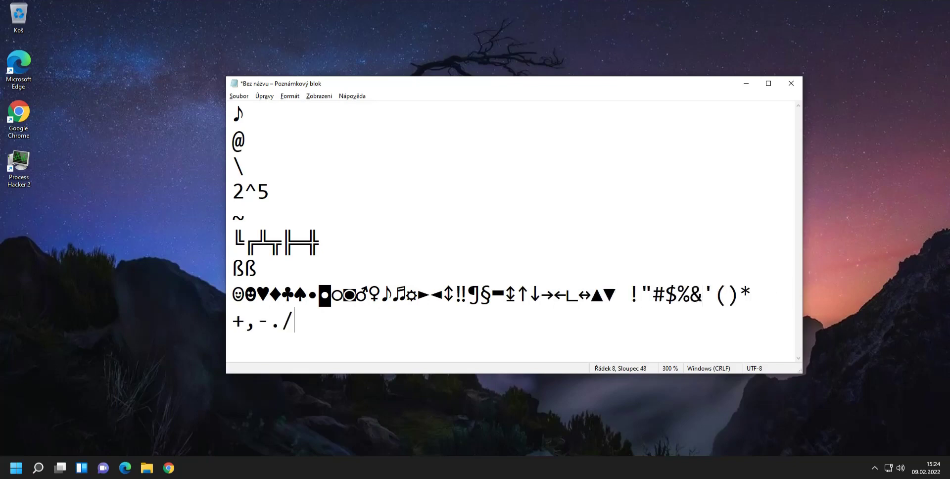
triple_click(342, 326)
click(388, 333)
drag(337, 342, 371, 319)
text(8)
drag(352, 325, 332, 332)
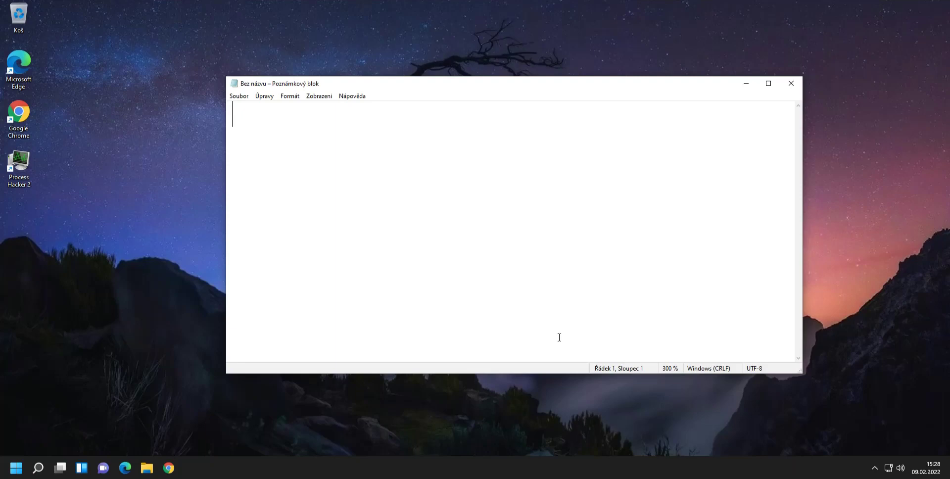
Step: Enter an at sign @ in the empty document, undo it, and enter it once more
text(@)
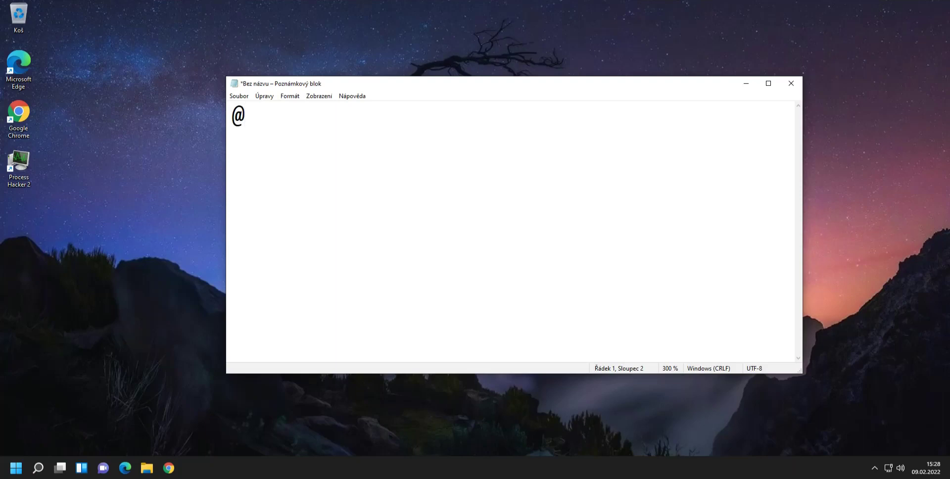
key(ctrl+z)
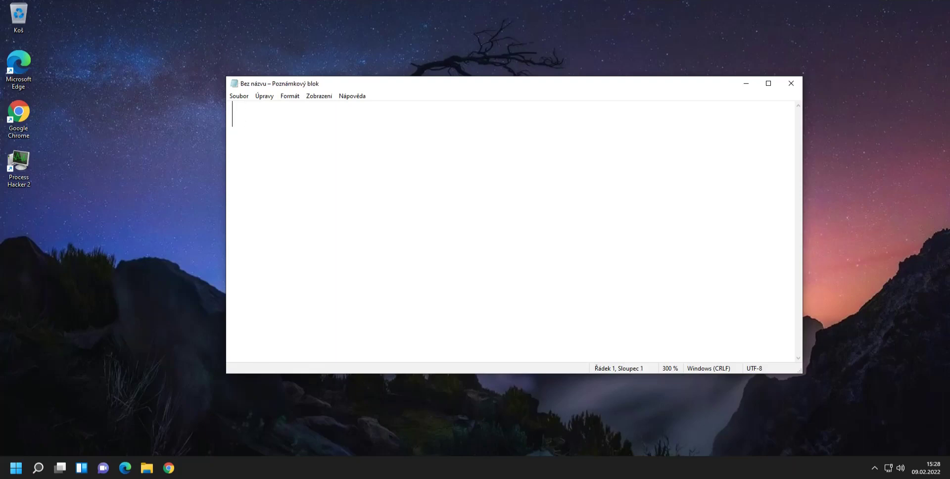
text(@)
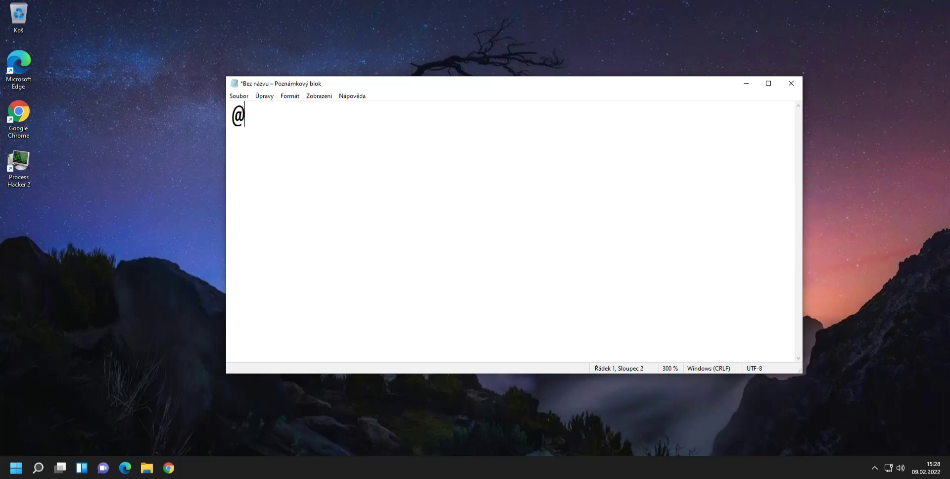